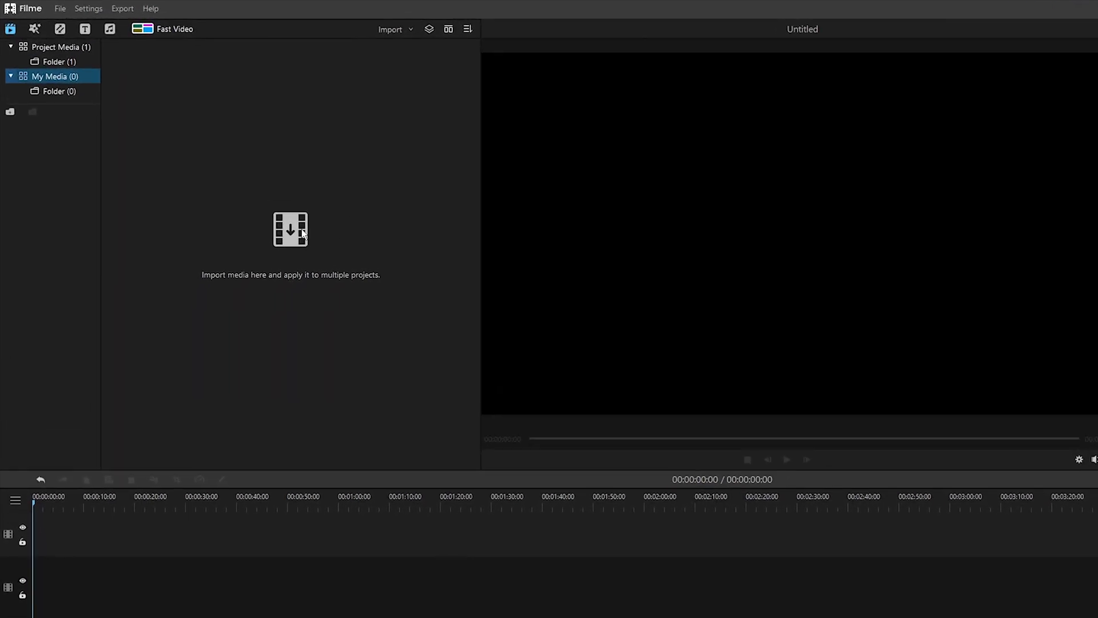
Import the black-and-white couple video, place Video 1 on the timeline, and play a short preview
left_click(233, 178)
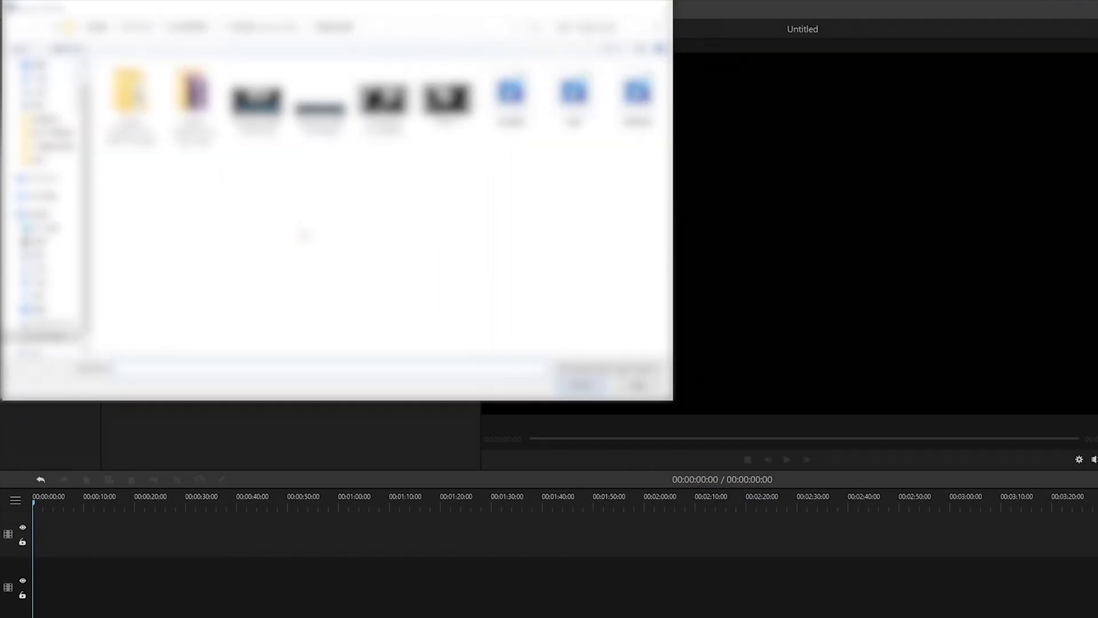
double_click(446, 101)
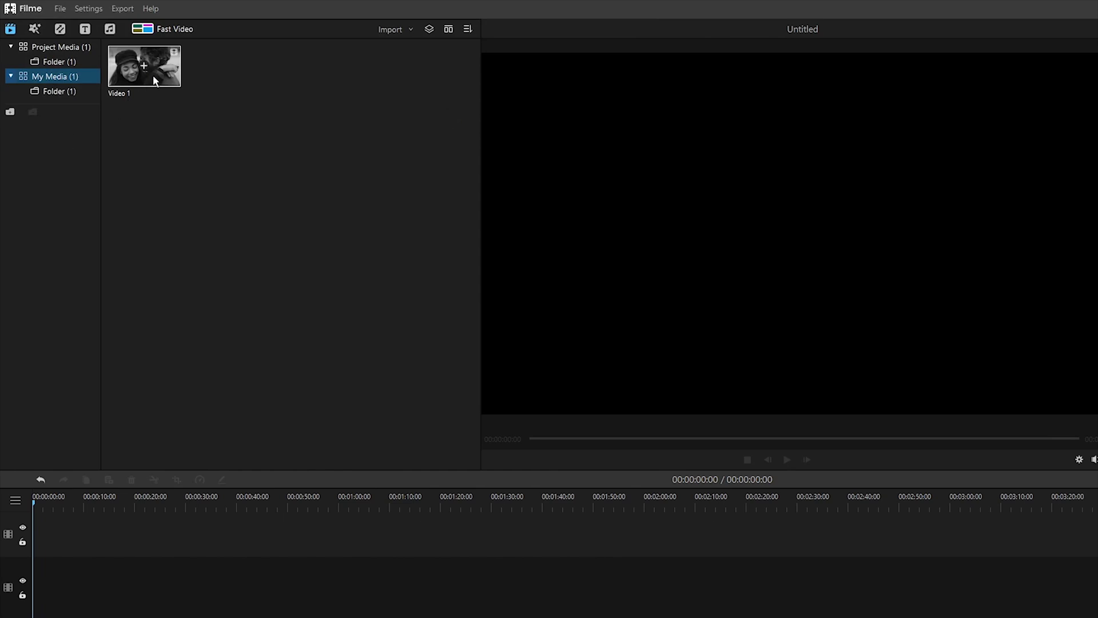
mouse_move(154, 81)
left_mouse_down()
mouse_move(24, 525)
mouse_move(33, 502)
left_mouse_up()
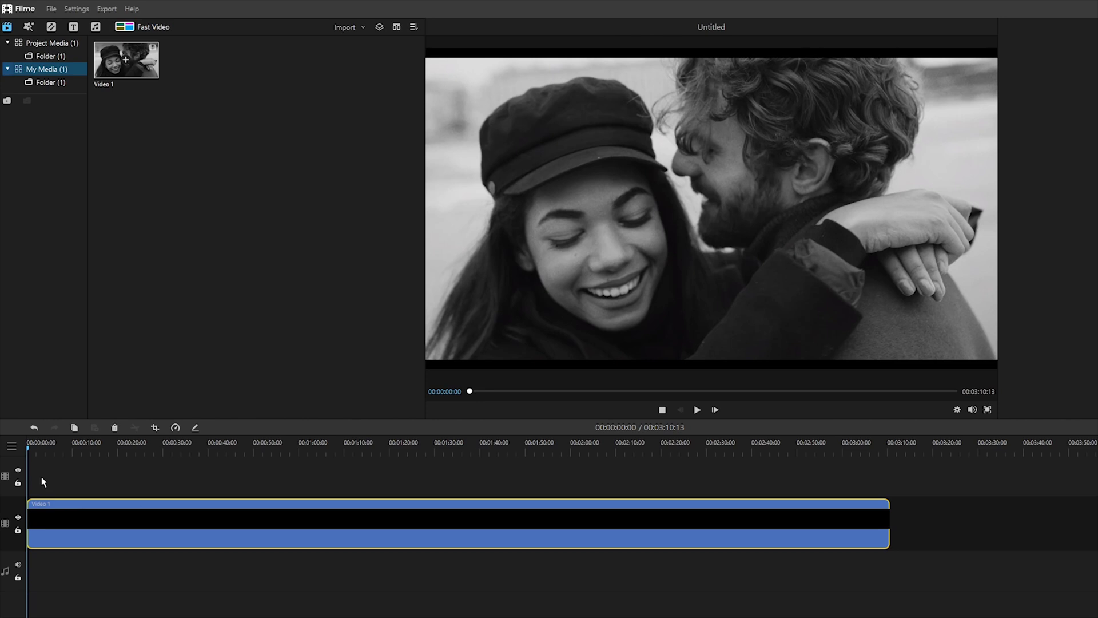
key("space")
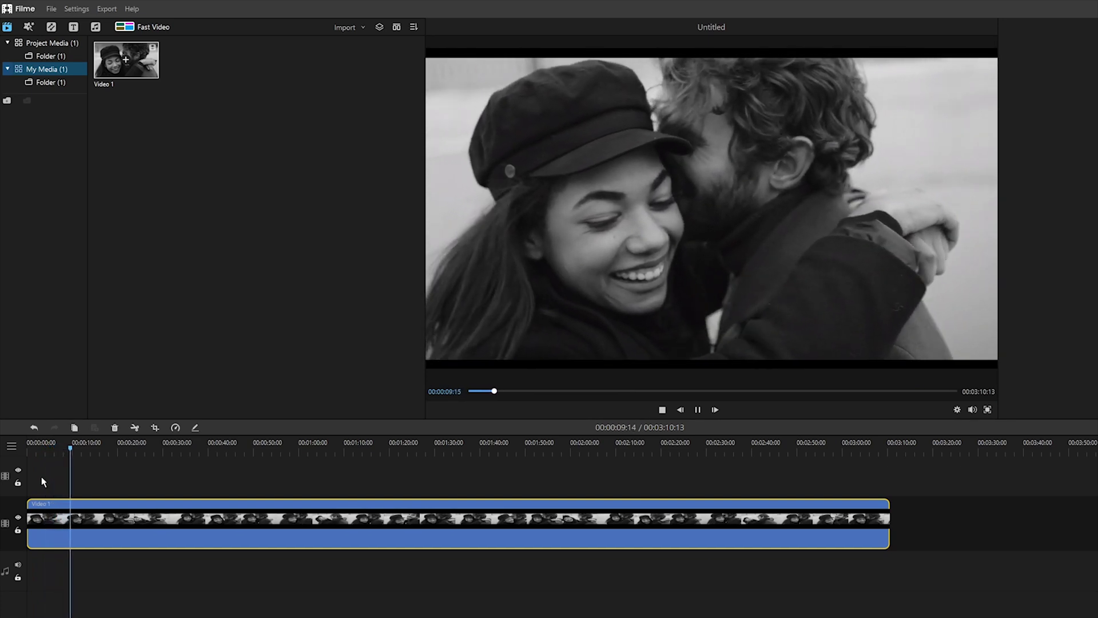
key("space")
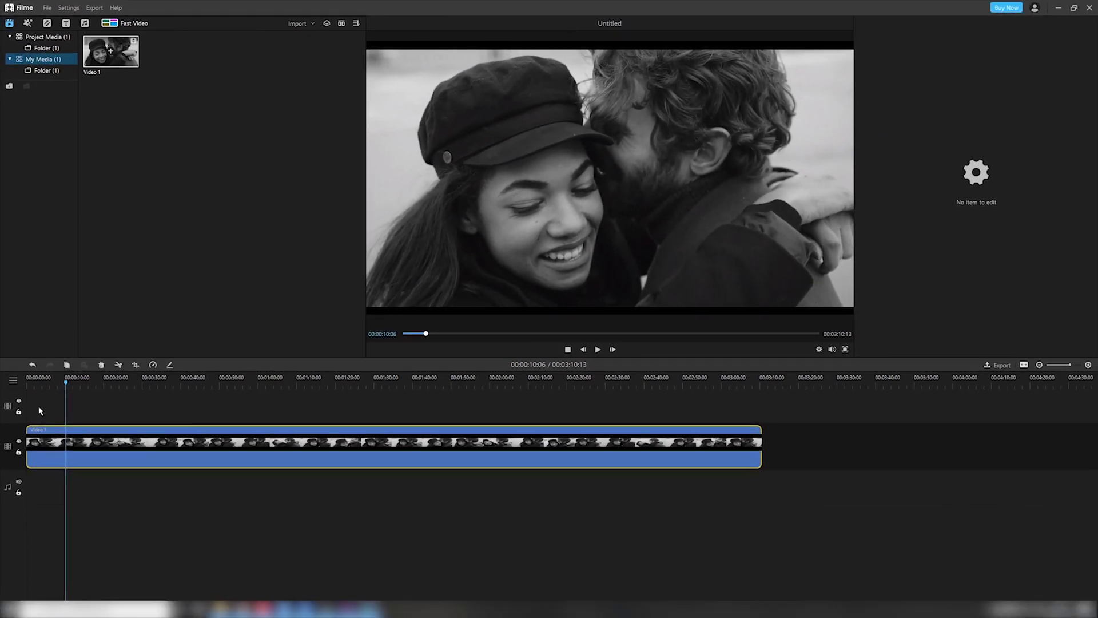
Continue the trial and export the clip's audio as MP3 file 'My Video'
left_click(1001, 365)
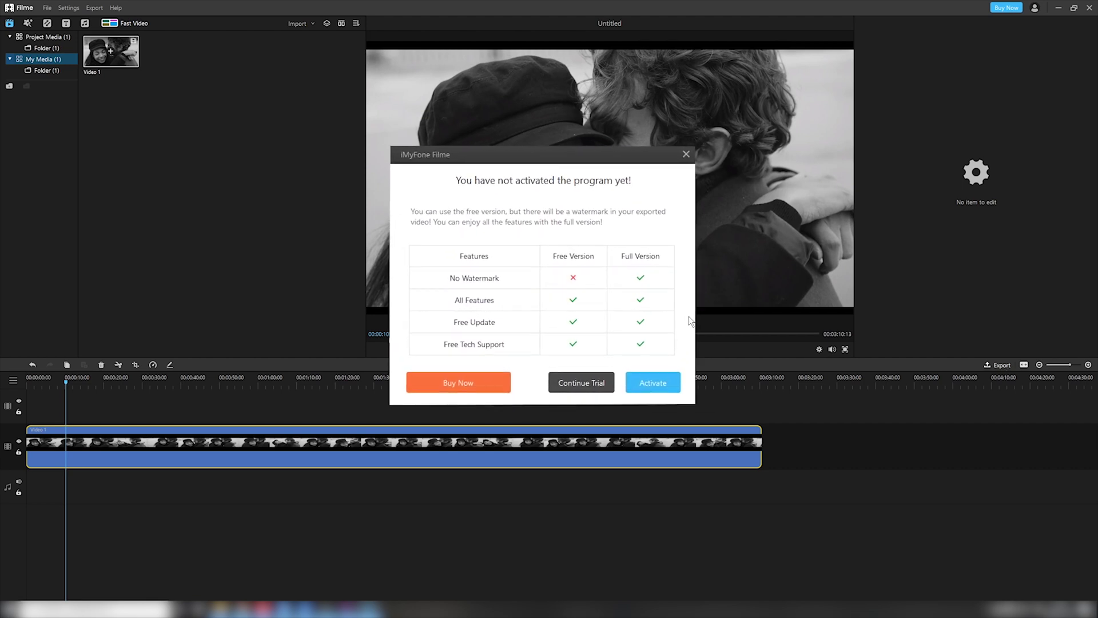
left_click(615, 401)
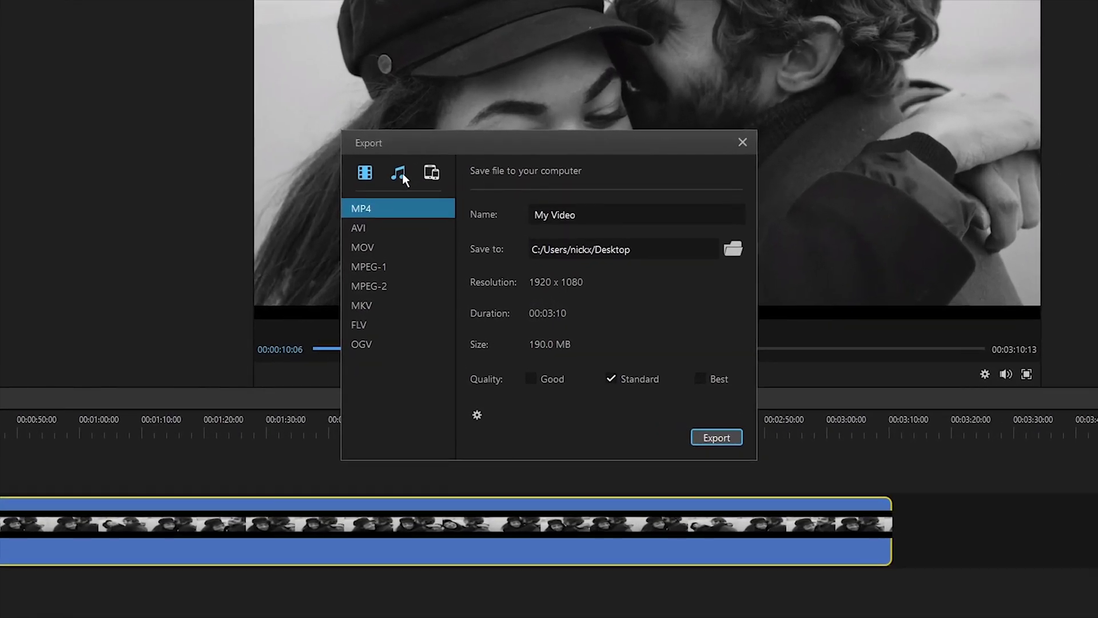
left_click(400, 175)
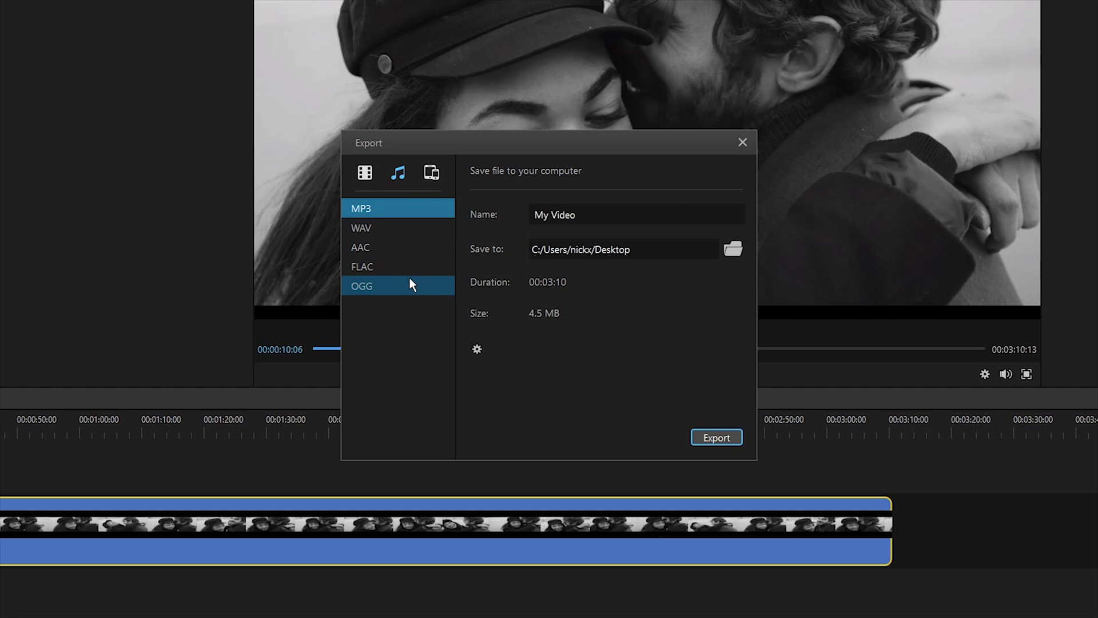
left_click(734, 438)
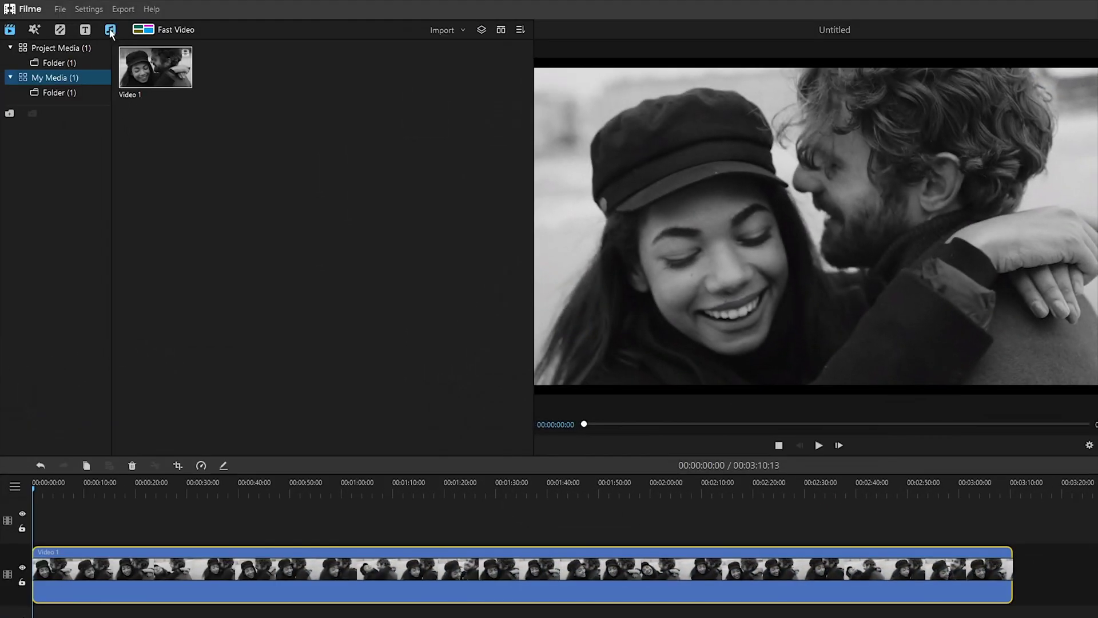
Browse the Pop, Electronic and Rock, Light Music and Sound Effect categories, then show All Audio
left_click(110, 30)
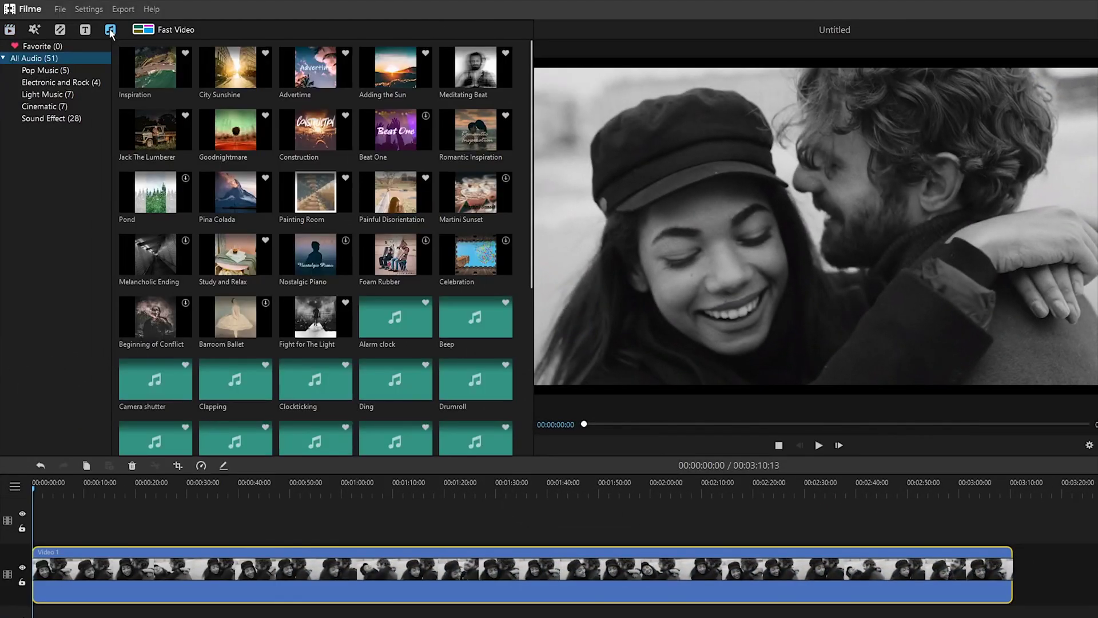
left_click(29, 72)
left_click(24, 82)
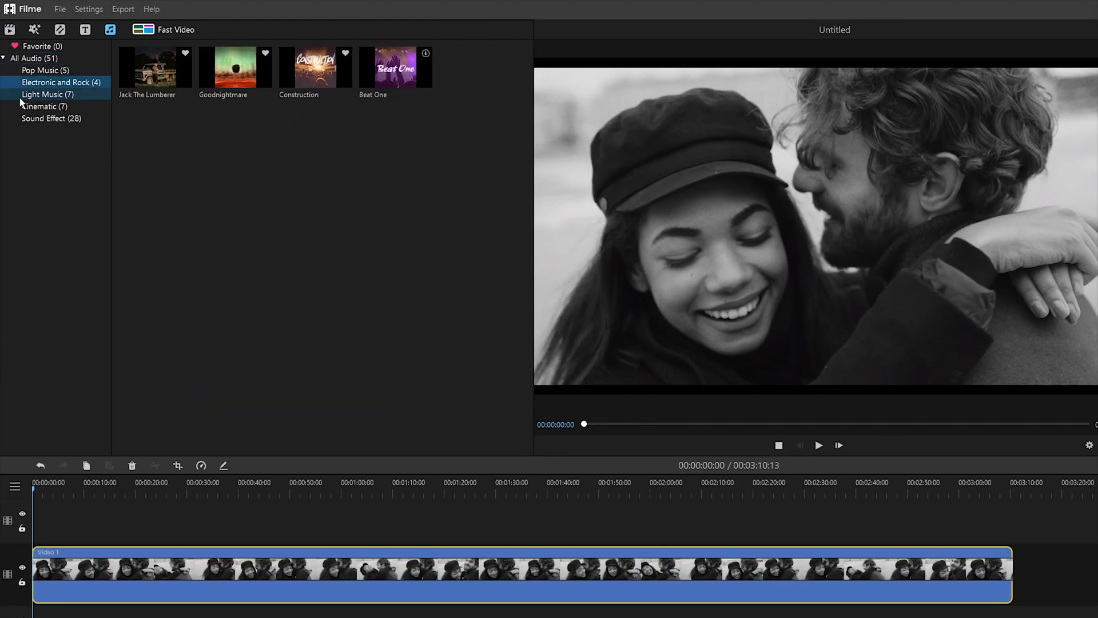
left_click(22, 94)
left_click(18, 118)
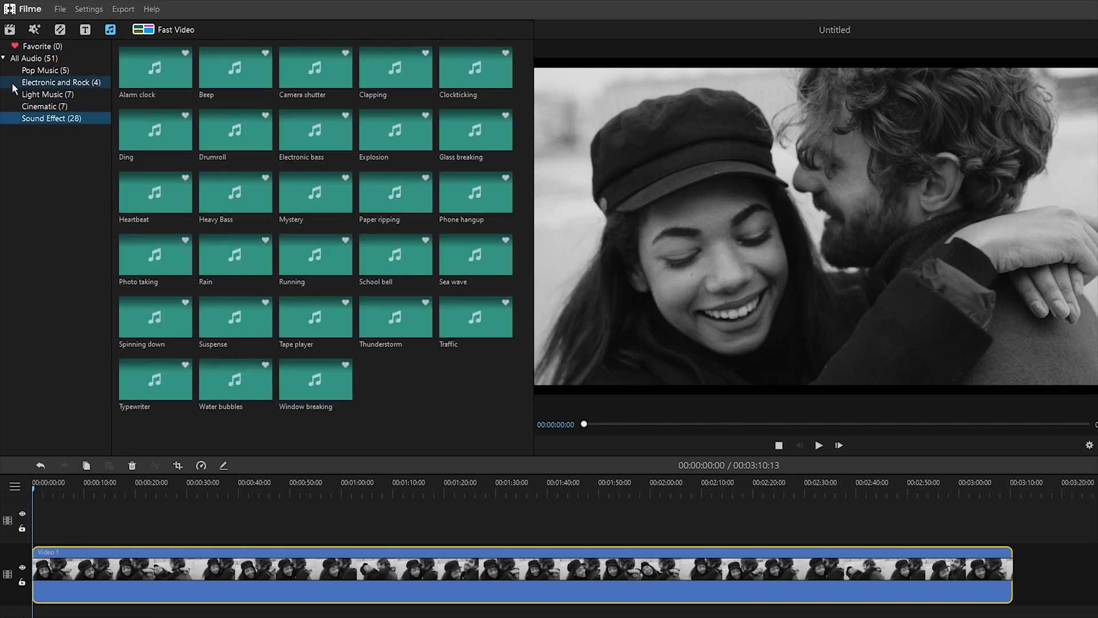
left_click(17, 59)
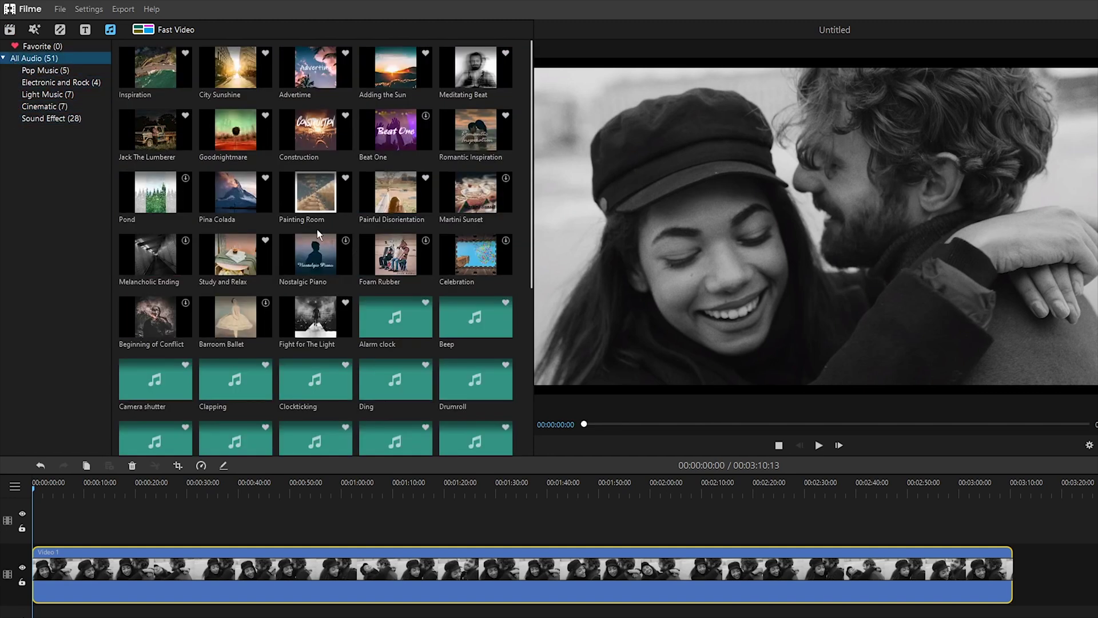